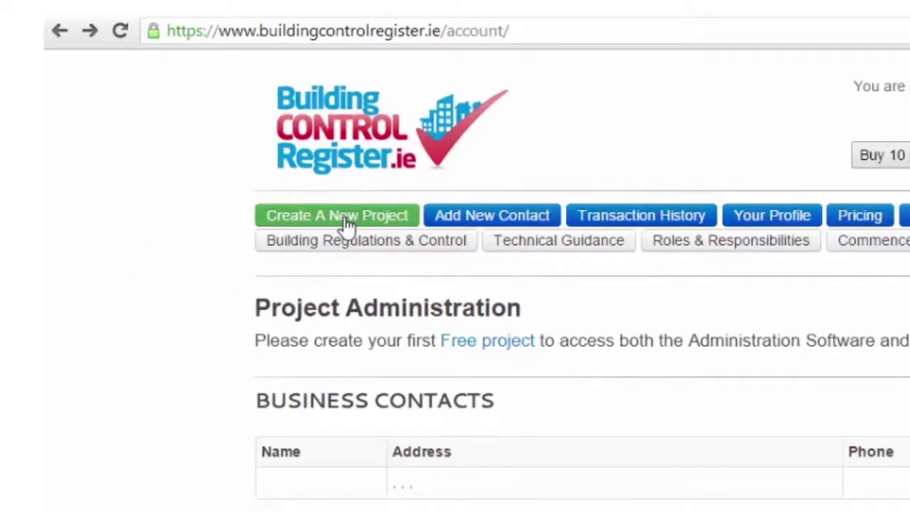
Start a new project and follow the Dublin City link to that council's planning search site.
left_click(348, 222)
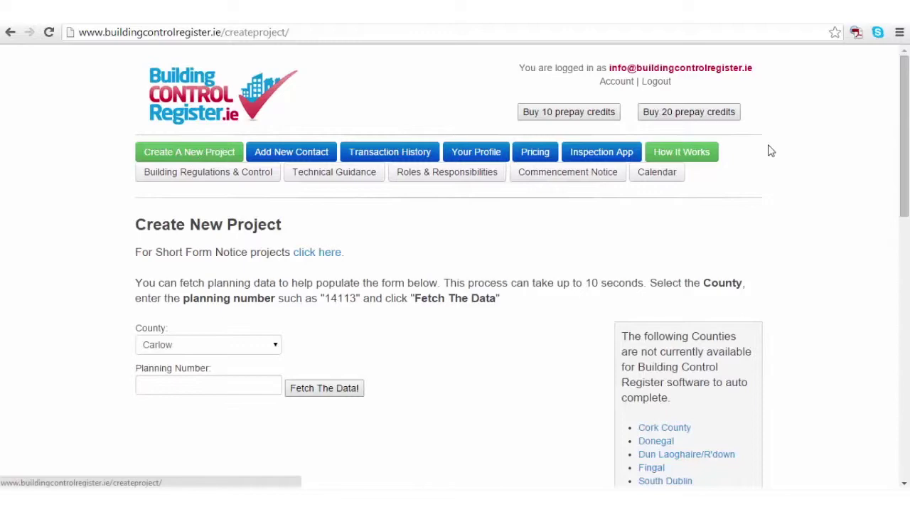
left_click_drag(905, 148, 905, 208)
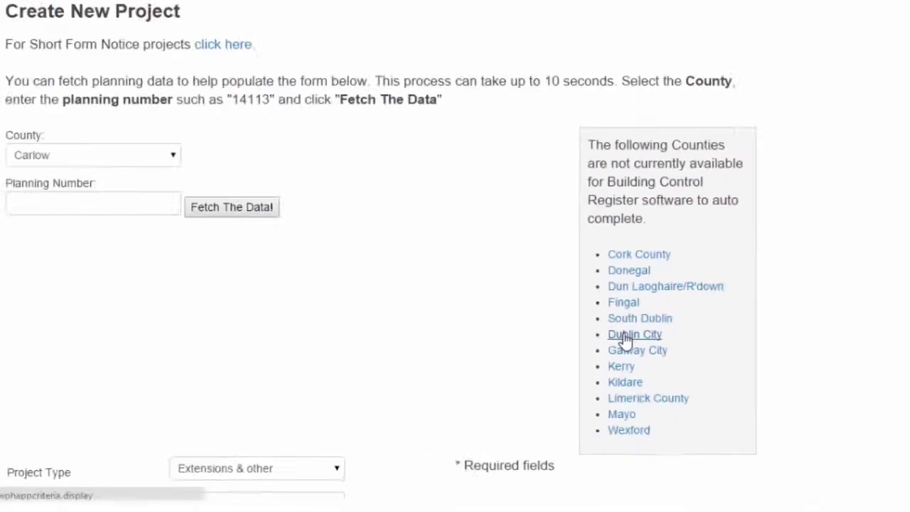
left_click(625, 337)
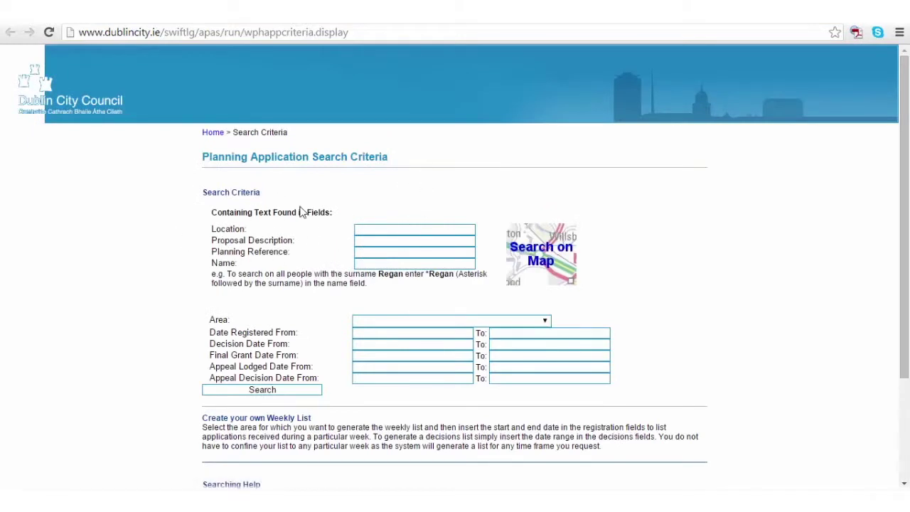
Go back from Dublin City's planning search to the Create New Project form.
left_click(323, 23)
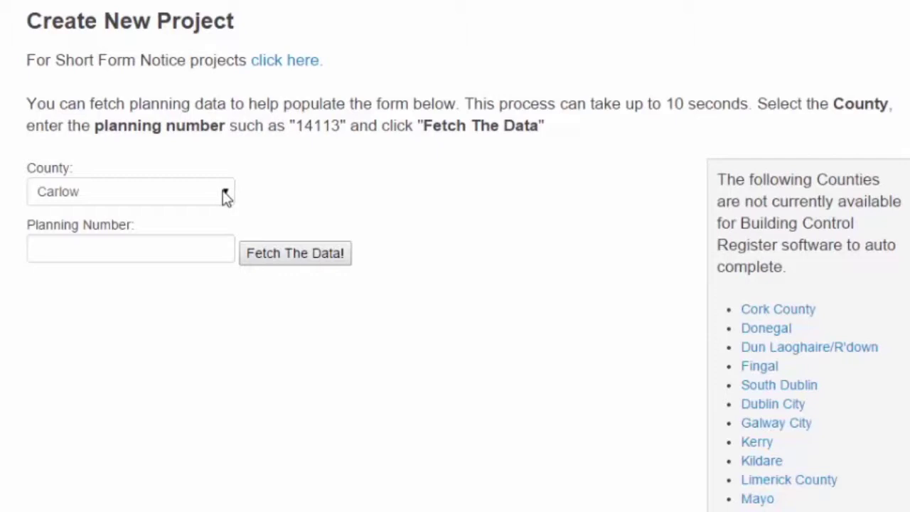
Select County Sligo, enter planning number 103, and fetch its planning data.
left_click(226, 196)
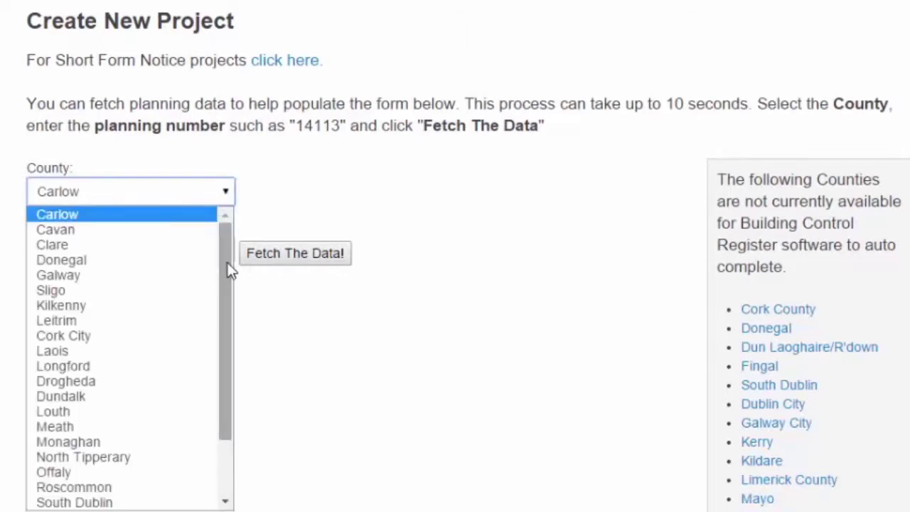
left_click_drag(229, 264, 221, 238)
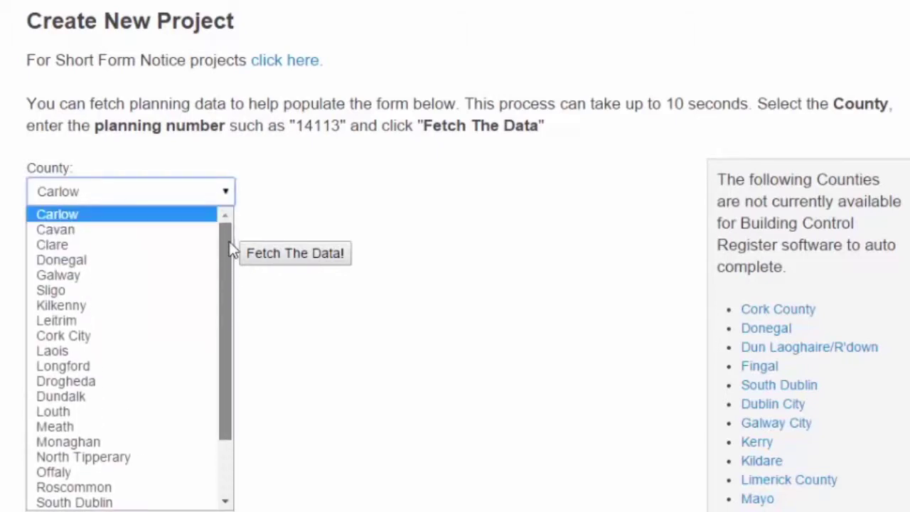
left_click(60, 291)
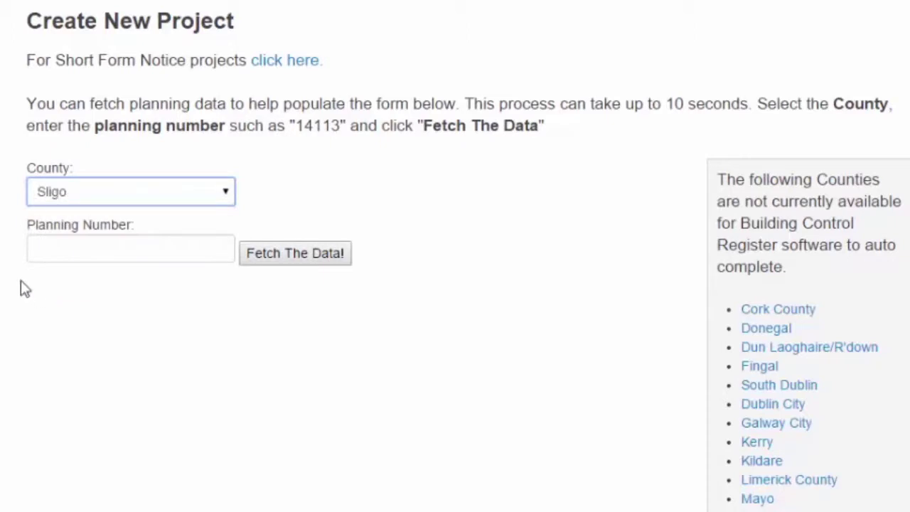
left_click(59, 248)
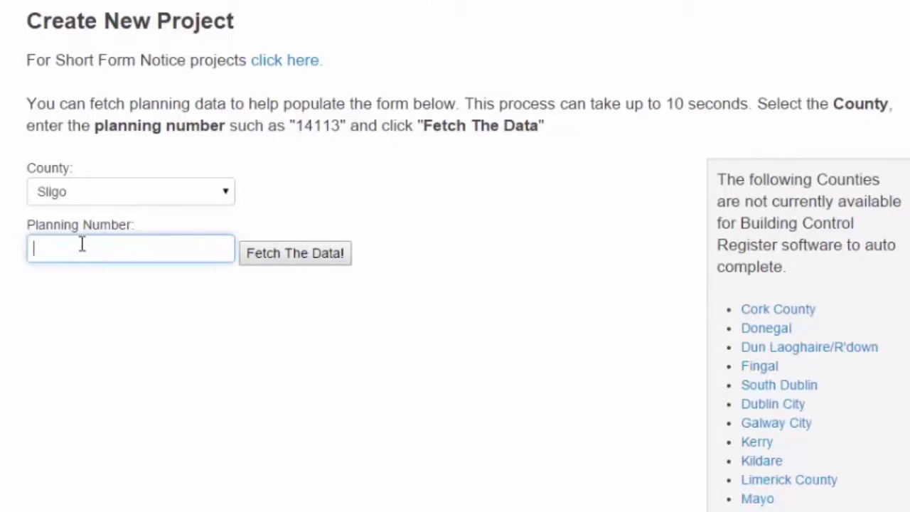
type("103")
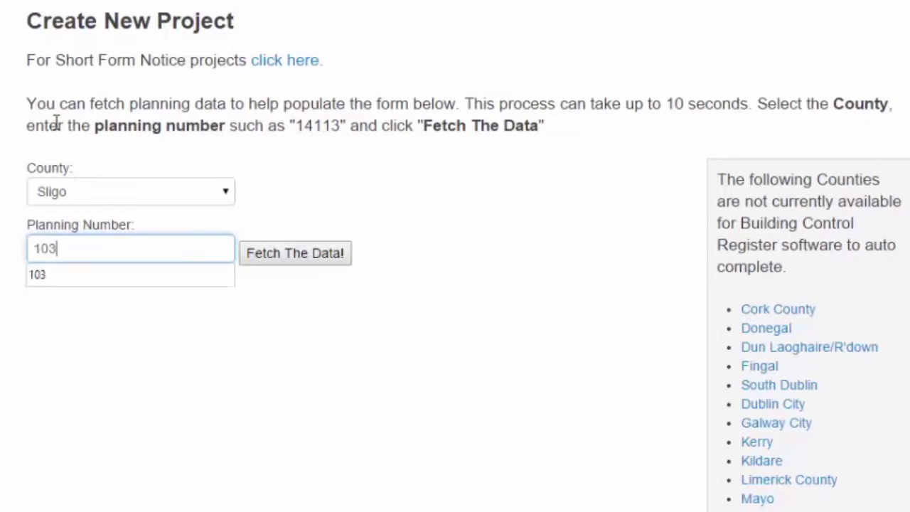
left_click(52, 274)
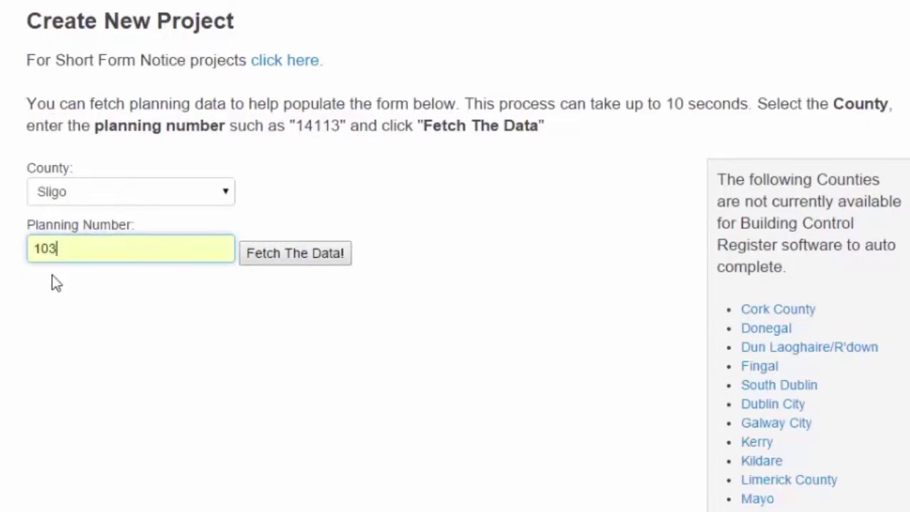
left_click(293, 255)
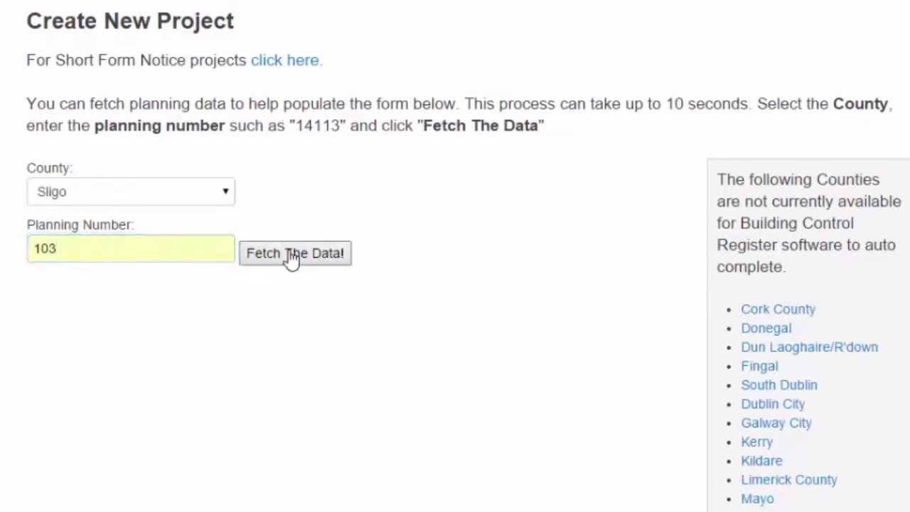
Set project type to Single Dwellings & Single Commercial and title it 'New Dwelling House'.
scroll(293, 260, "down", 1)
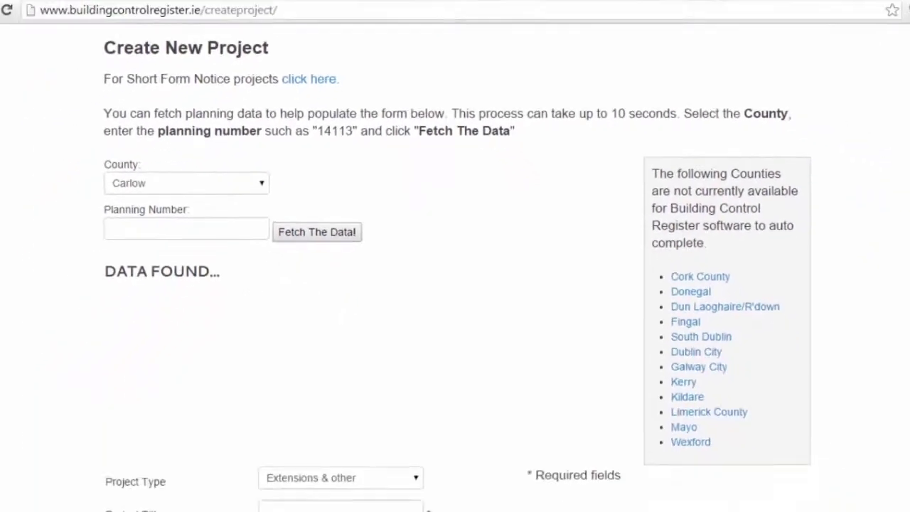
left_click_drag(900, 255, 901, 354)
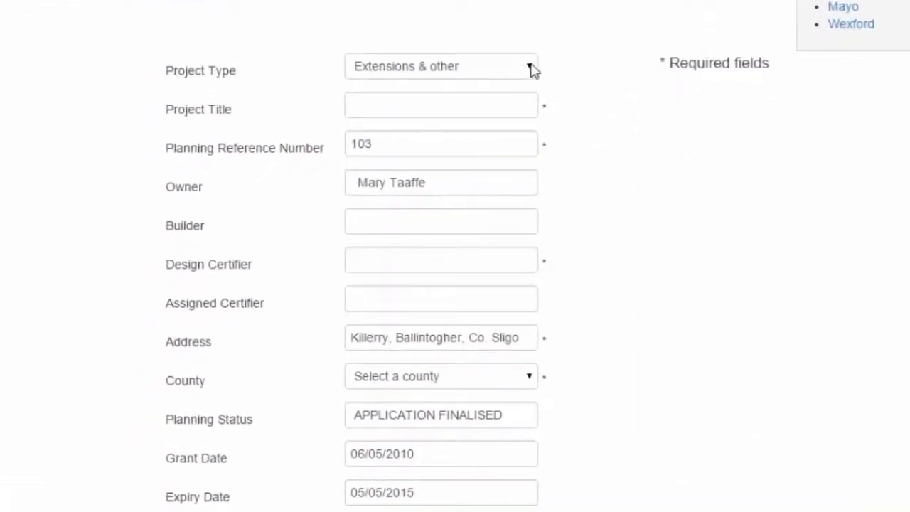
left_click(532, 68)
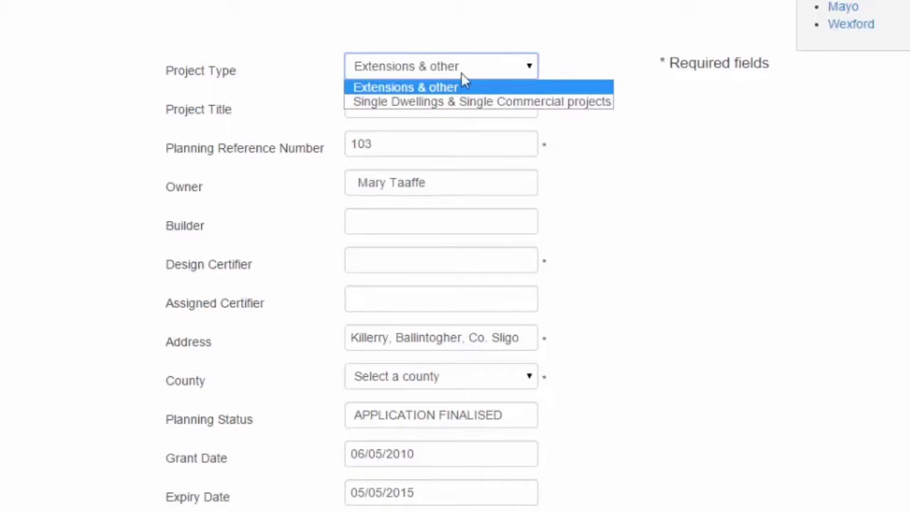
left_click(424, 103)
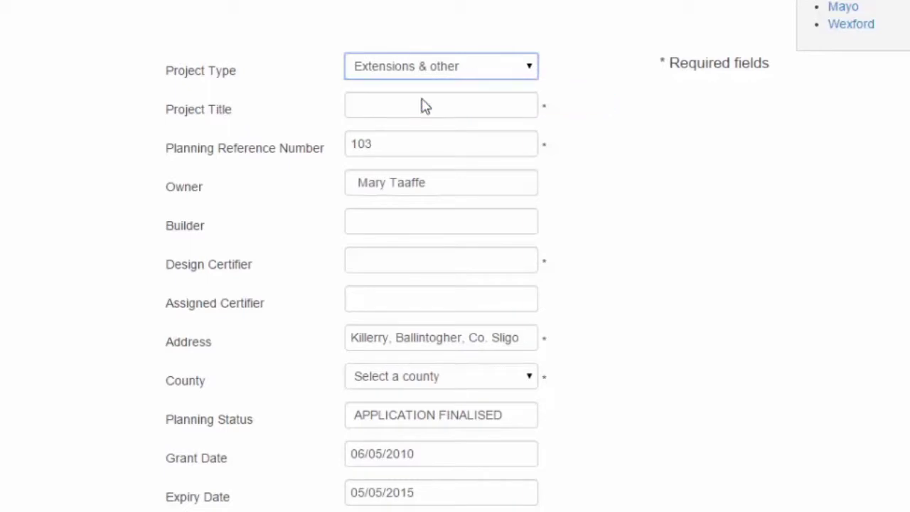
left_click(382, 106)
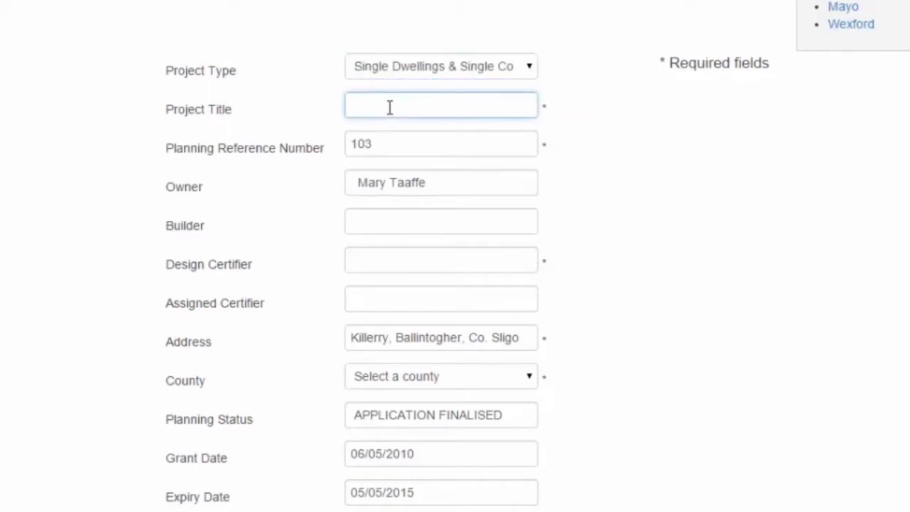
type("N")
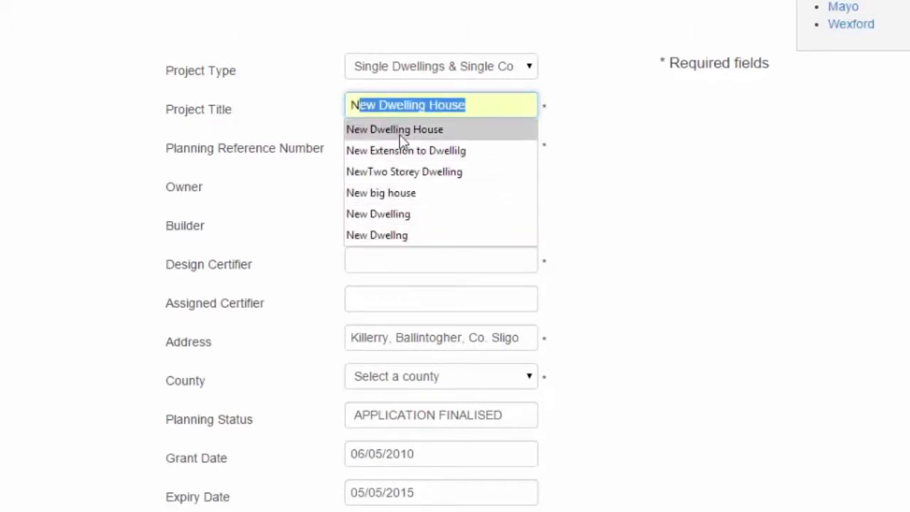
left_click(400, 129)
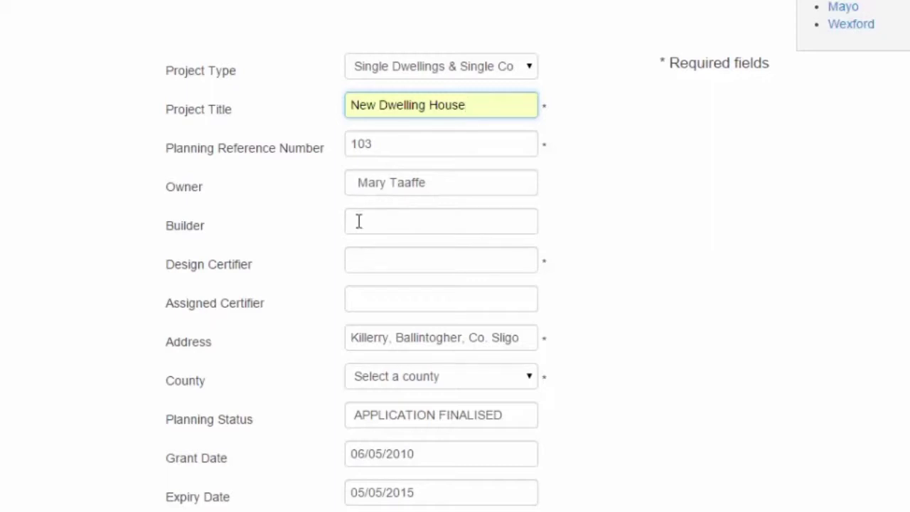
Fill in the suggested design certifier and set the project's county to Sligo.
left_click(353, 266)
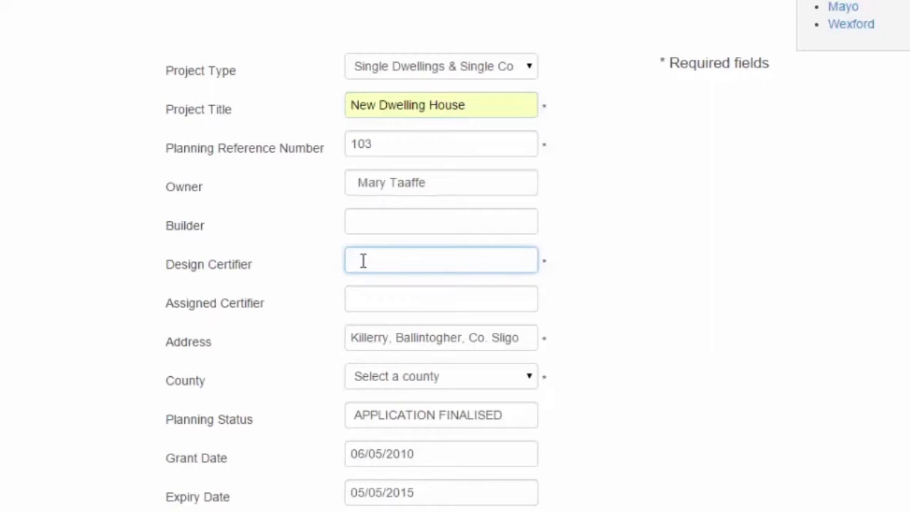
type("Colin Bell")
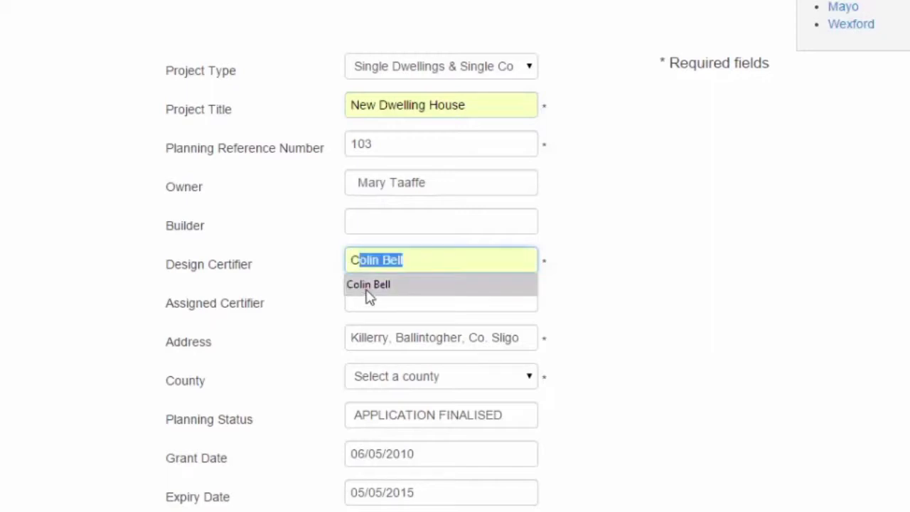
left_click(367, 288)
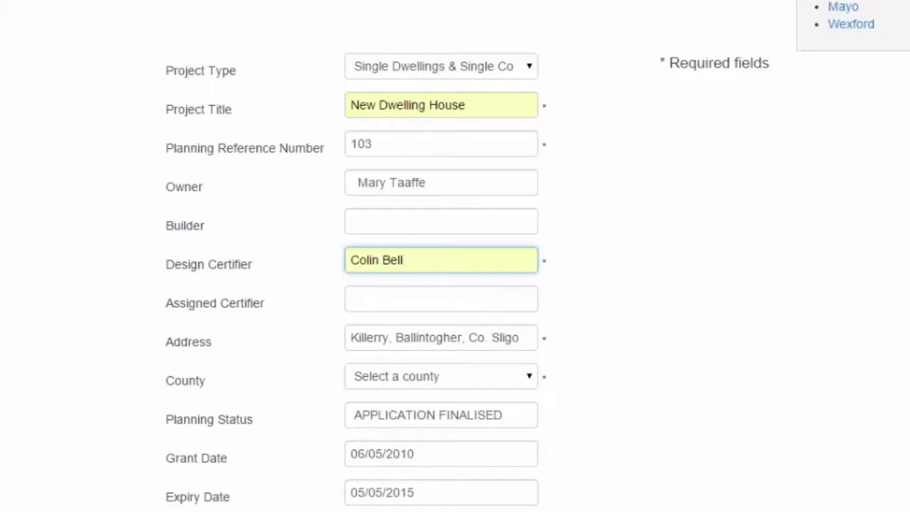
scroll(554, 152, "down", 2)
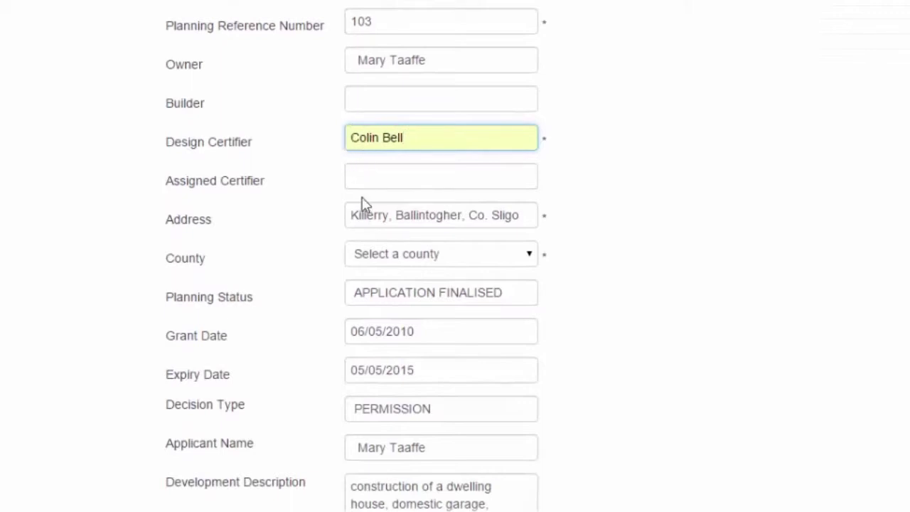
left_click(529, 255)
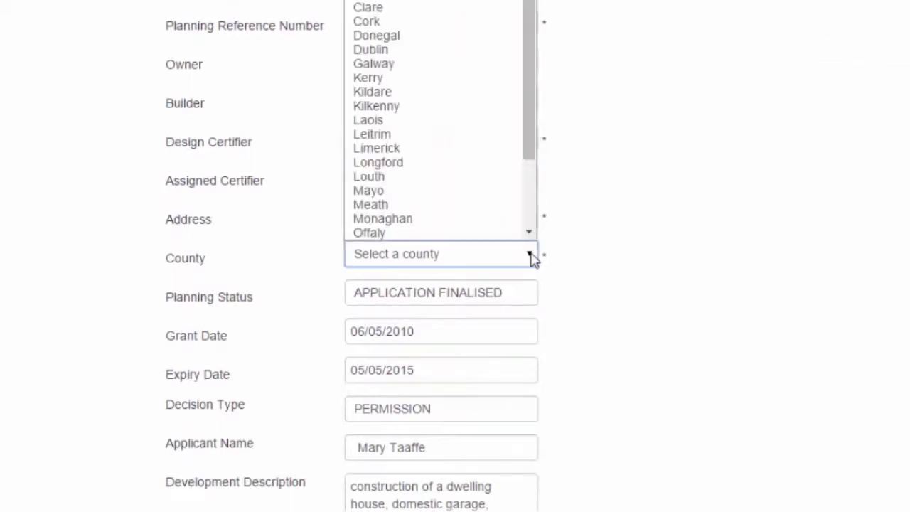
left_click_drag(536, 81, 534, 138)
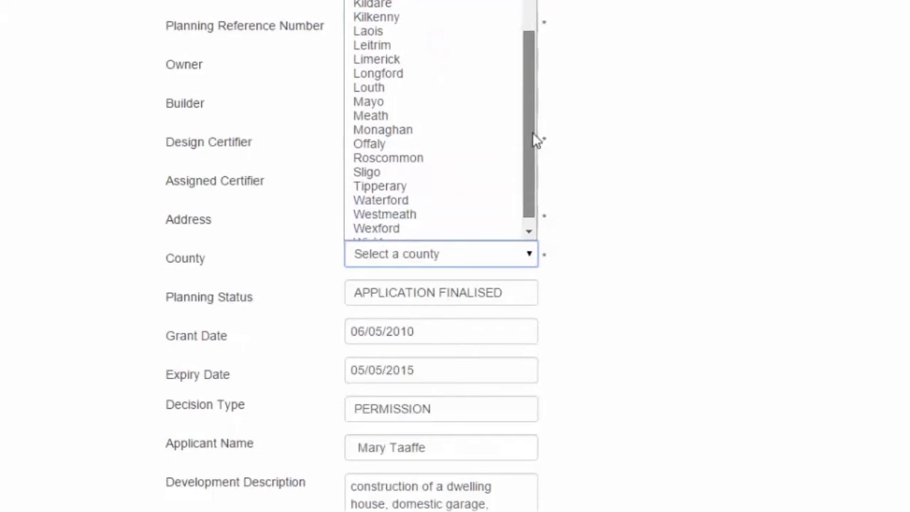
left_click(414, 171)
Submit the New Dwelling House project registration.
scroll(455, 256, "up", 3)
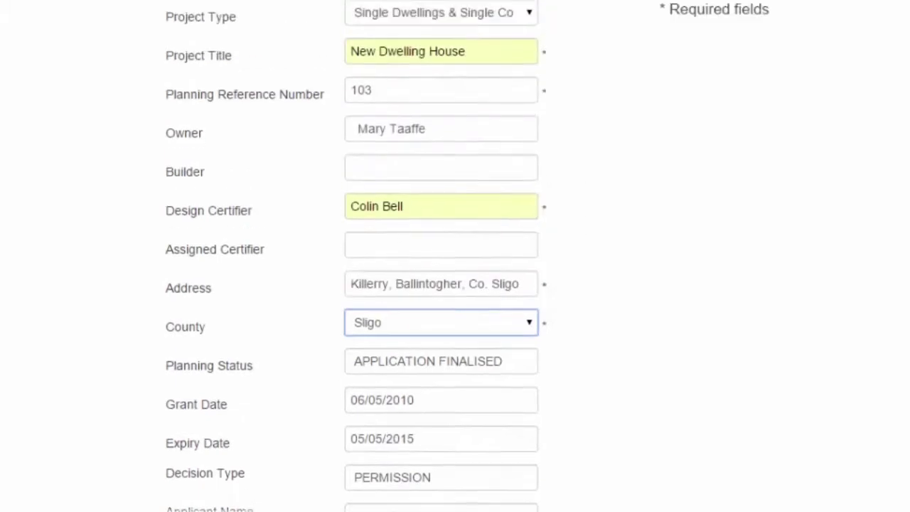
scroll(455, 256, "down", 5)
scroll(455, 256, "up", 4)
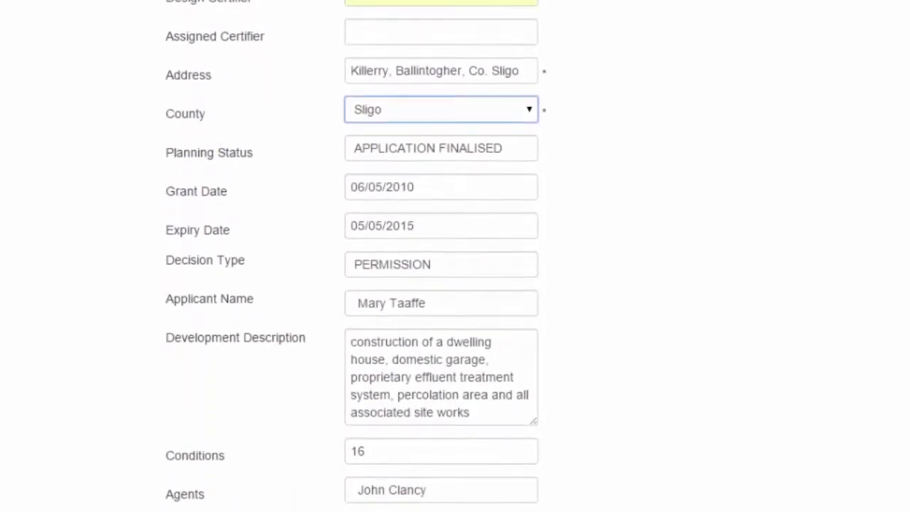
scroll(455, 256, "down", 5)
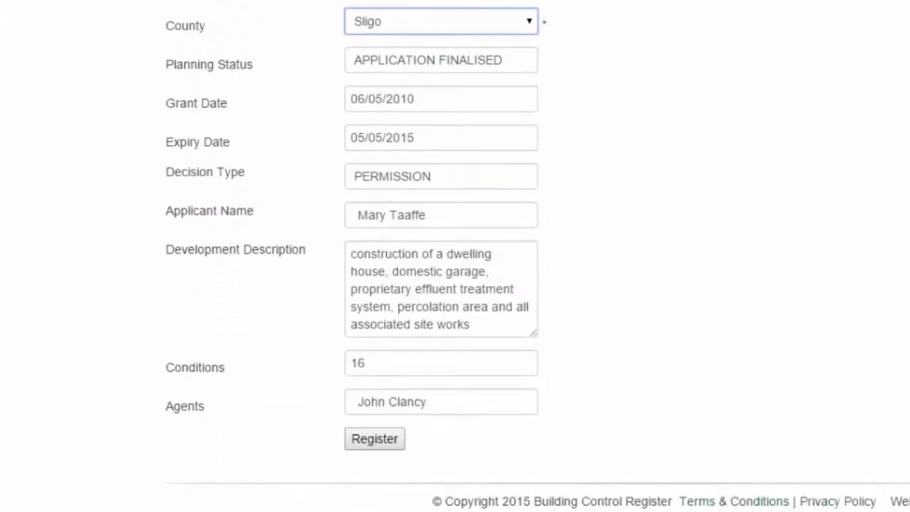
left_click(367, 441)
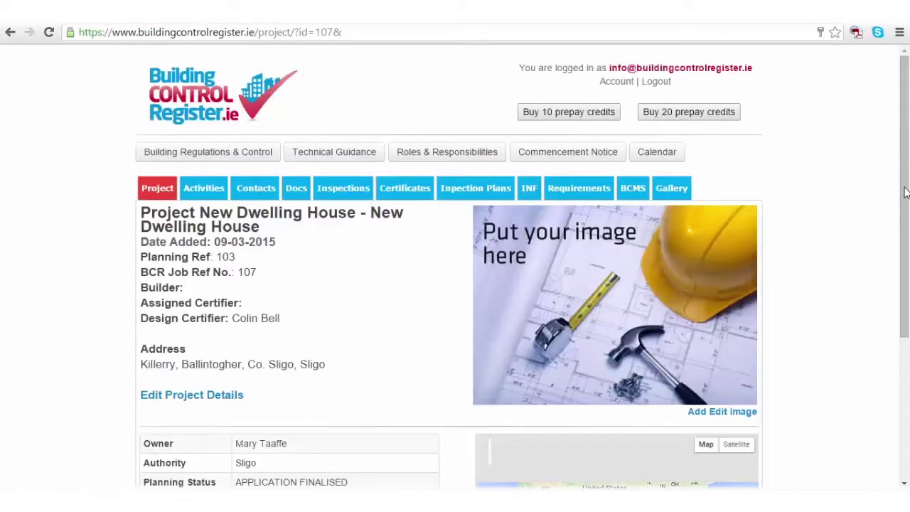
Scroll through the New Dwelling House page to review authority, status and decision type.
scroll(905, 225, "down", 2)
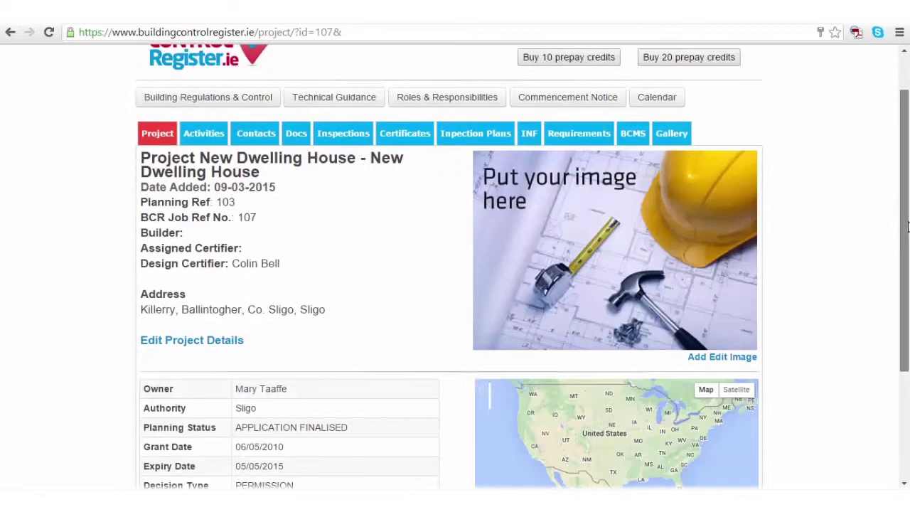
scroll(898, 236, "up", 1)
mouse_move(898, 236)
left_mouse_down()
mouse_move(900, 285)
mouse_move(905, 231)
left_mouse_up()
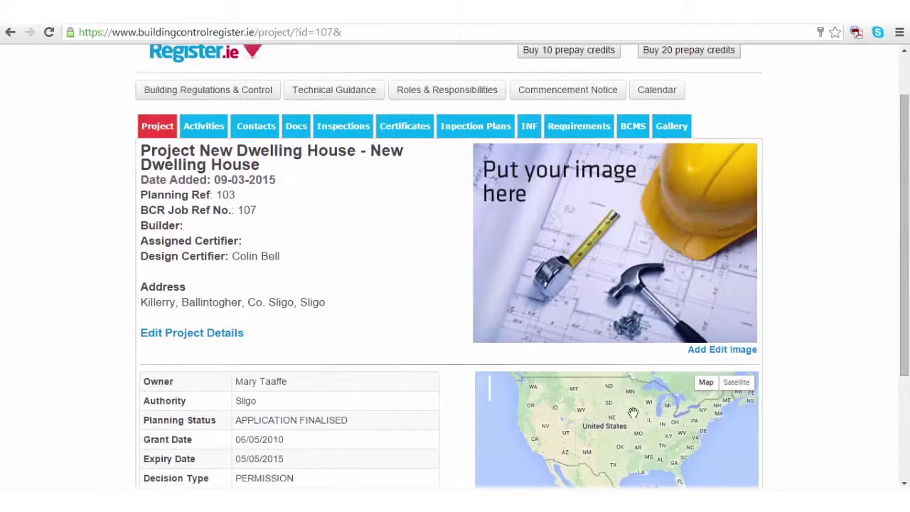
left_click_drag(901, 278, 901, 339)
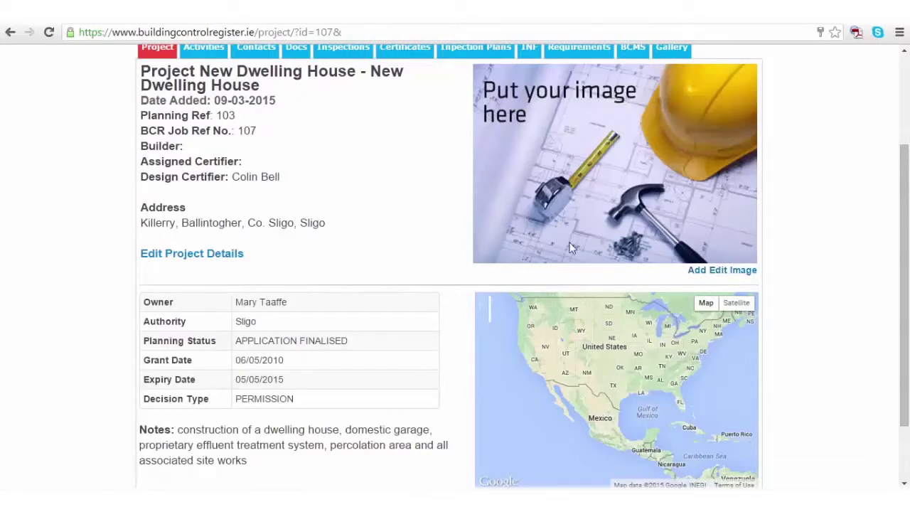
scroll(904, 250, "down", 2)
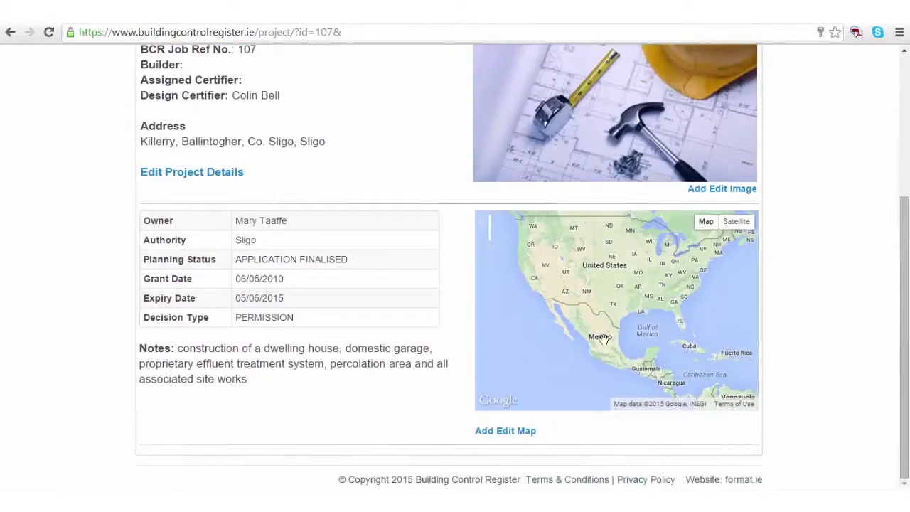
On the add-map page, search the map for Sligo and zoom into the area.
left_click(501, 432)
type("S")
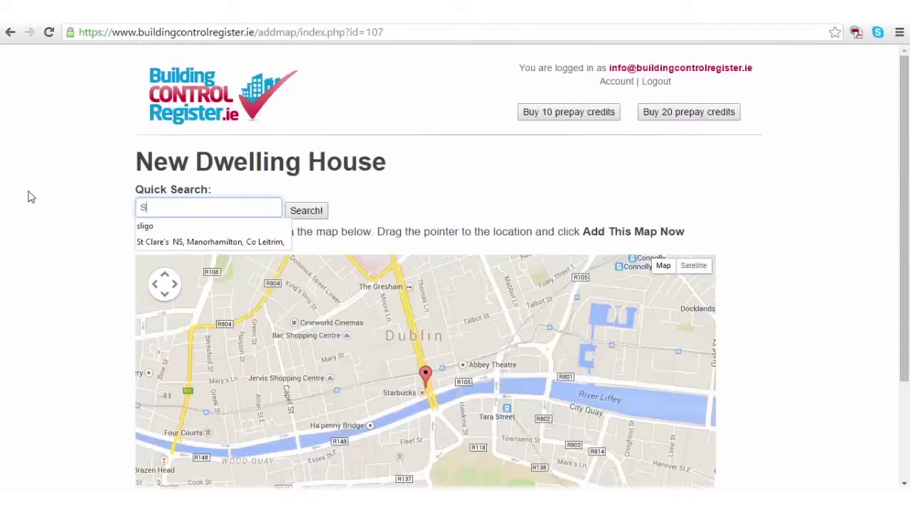
type("ligo")
key("Return")
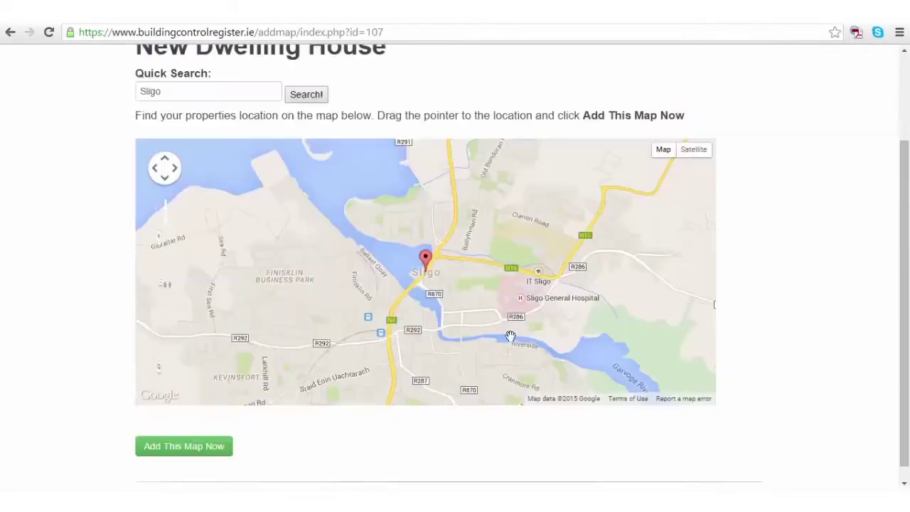
left_click_drag(661, 394, 443, 227)
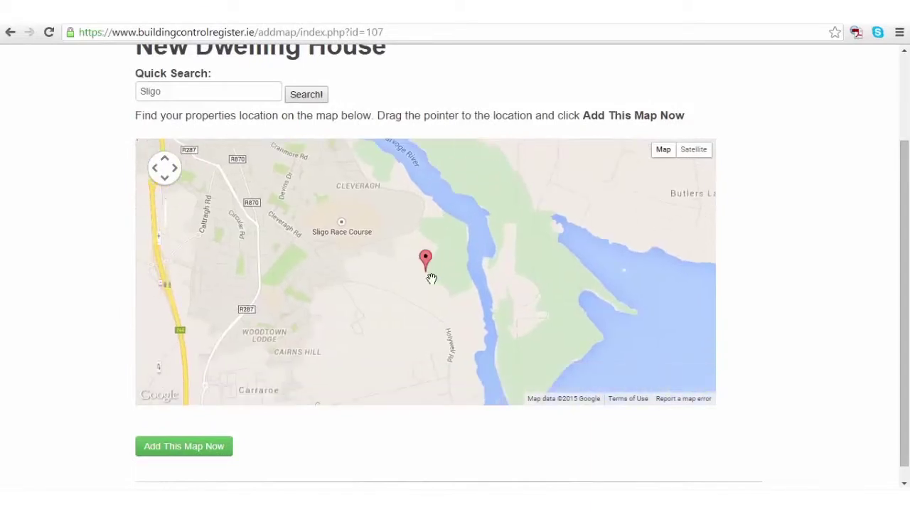
scroll(433, 263, "up", 3)
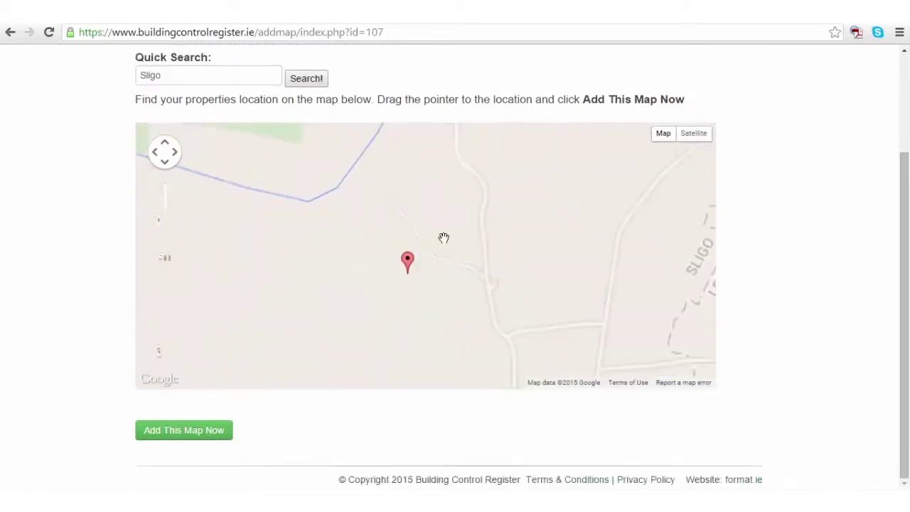
On satellite imagery, move the marker onto the dwelling site and save the map.
left_click(694, 136)
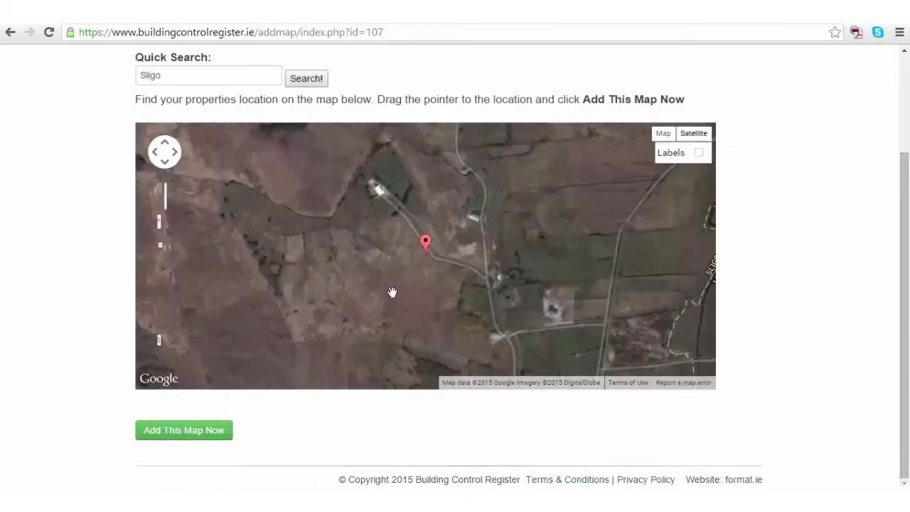
left_click_drag(426, 246, 436, 238)
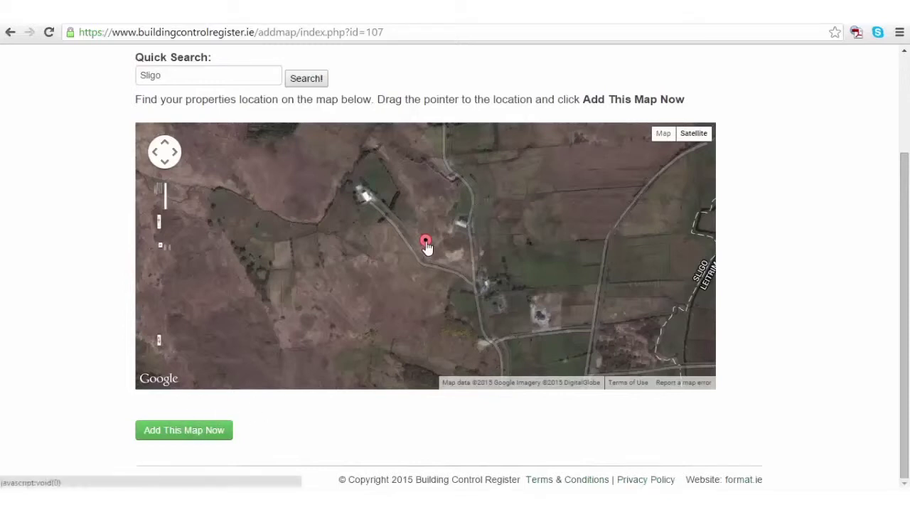
left_click(180, 433)
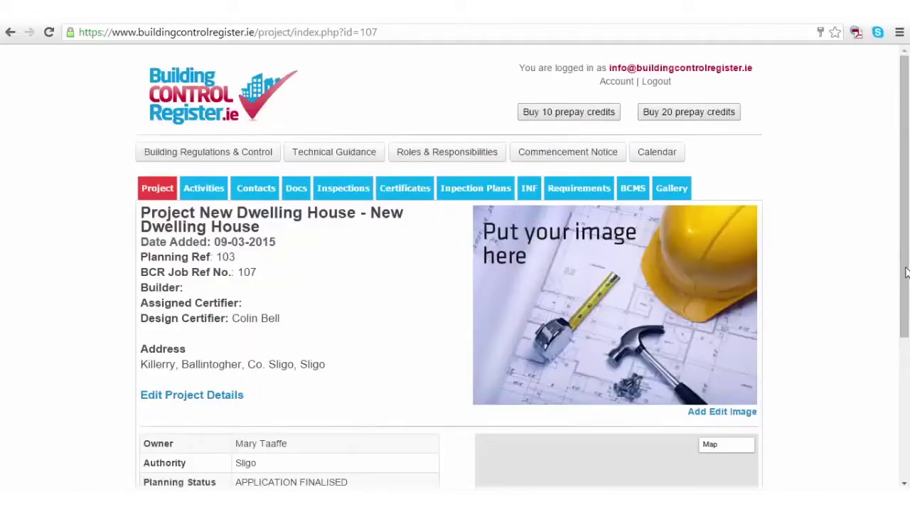
Scroll the project page to check the saved site pin near road R288.
scroll(904, 290, "down", 3)
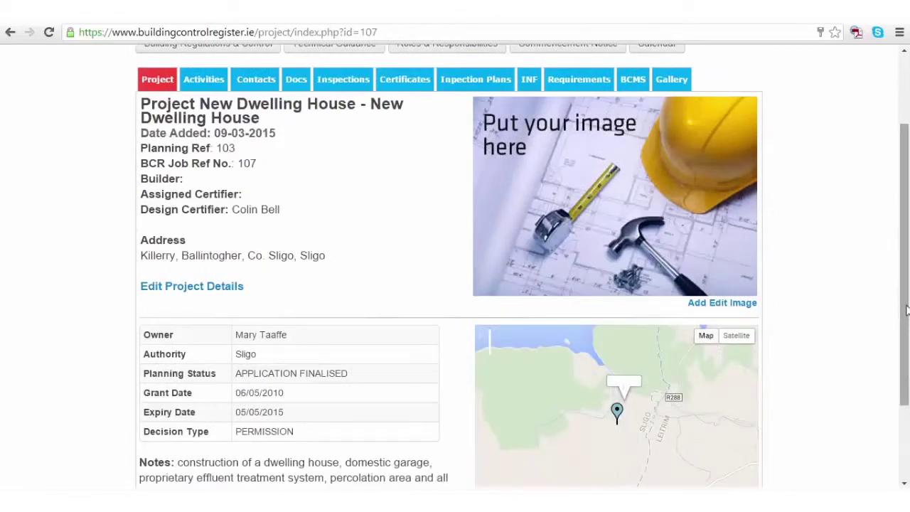
left_click_drag(906, 310, 904, 356)
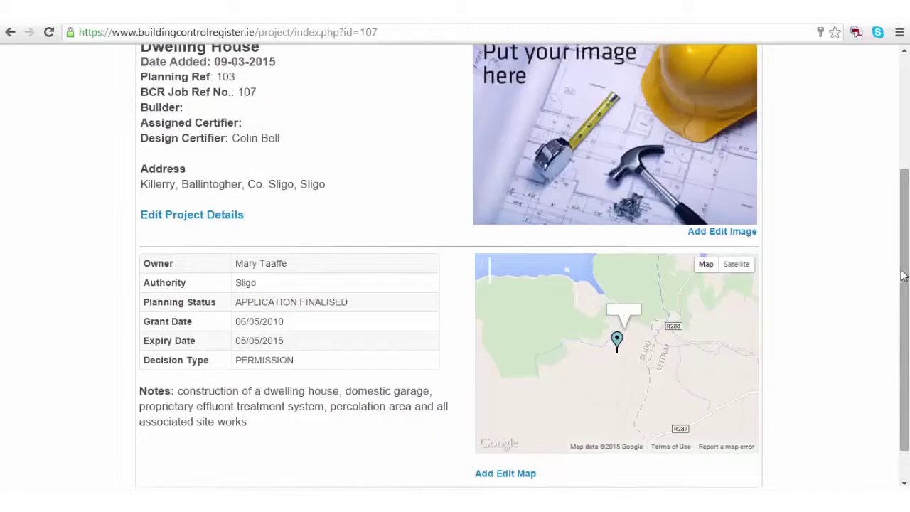
scroll(903, 278, "up", 1)
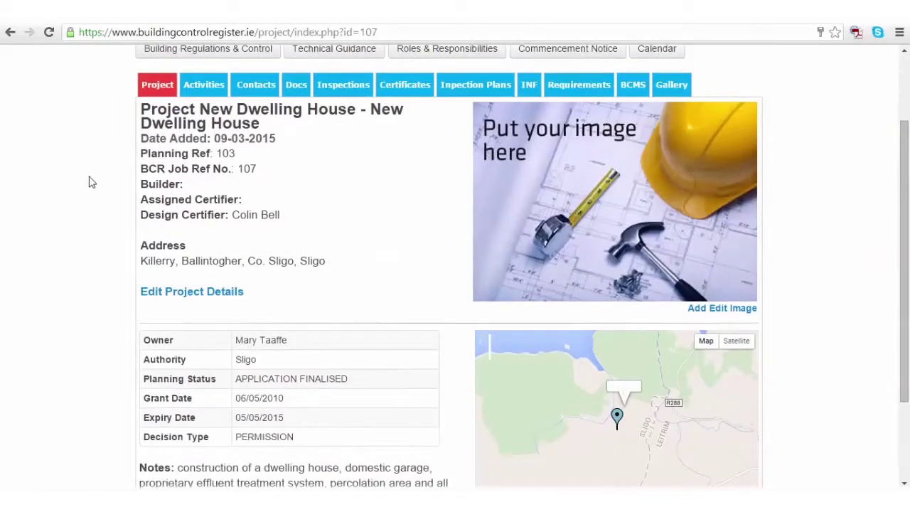